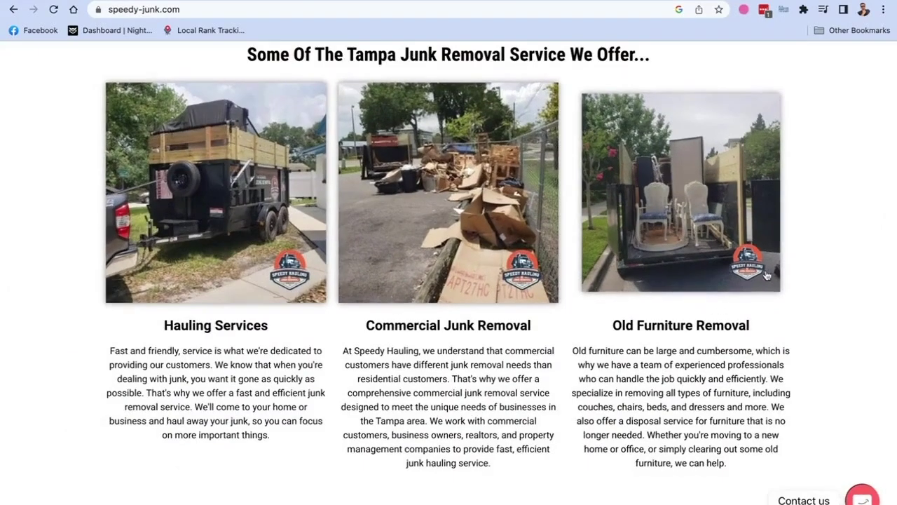
# Scroll the Google results for 'remove background' down to the remove.bg result.
pyautogui.scroll(-5, 767, 274)
pyautogui.scroll(-1, 767, 272)
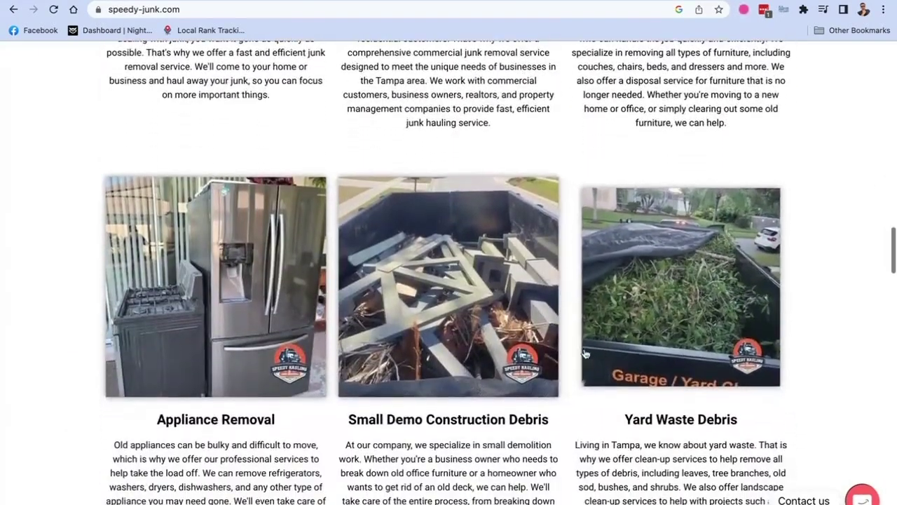
pyautogui.scroll(-1, 265, 361)
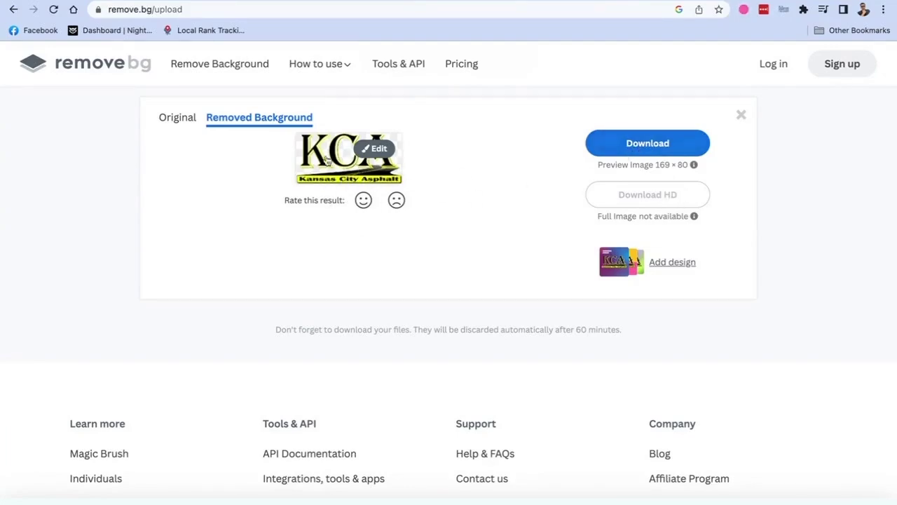
# Download the KCA logo with its background removed from remove.bg.
pyautogui.click(659, 146)
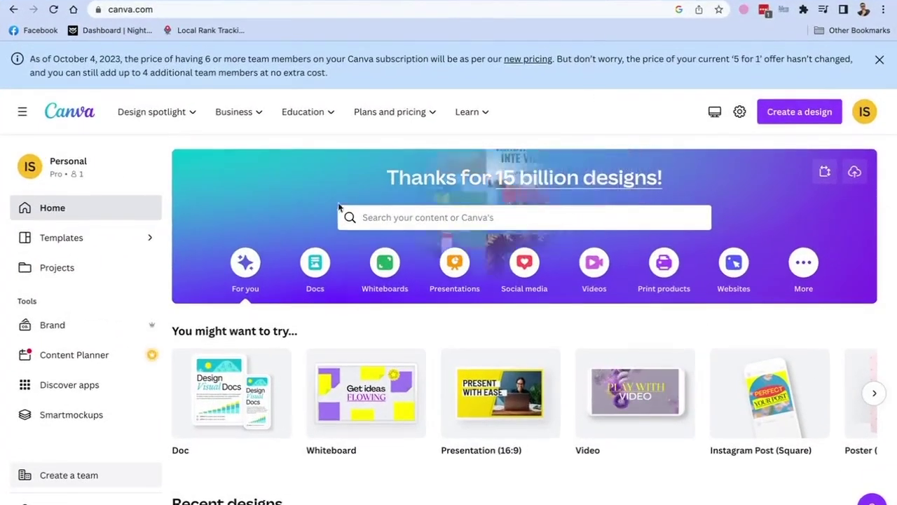
# Create a blank 1080 × 1080 Instagram Post (Square) design from the Canva home page.
pyautogui.scroll(-3, 482, 218)
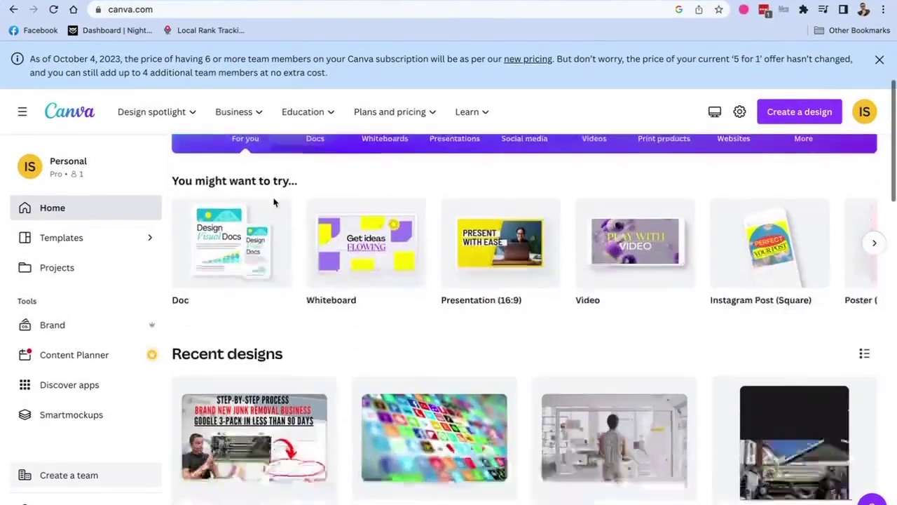
pyautogui.scroll(3, 396, 215)
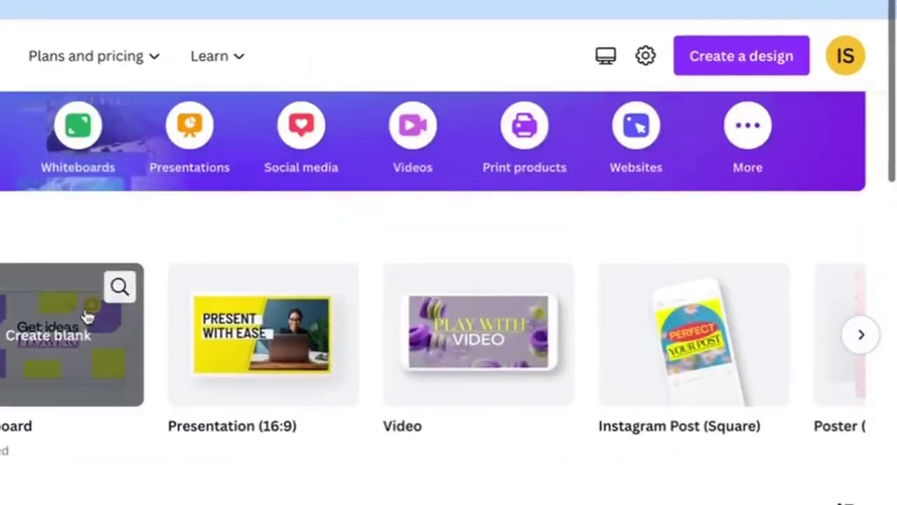
pyautogui.moveTo(671, 353)
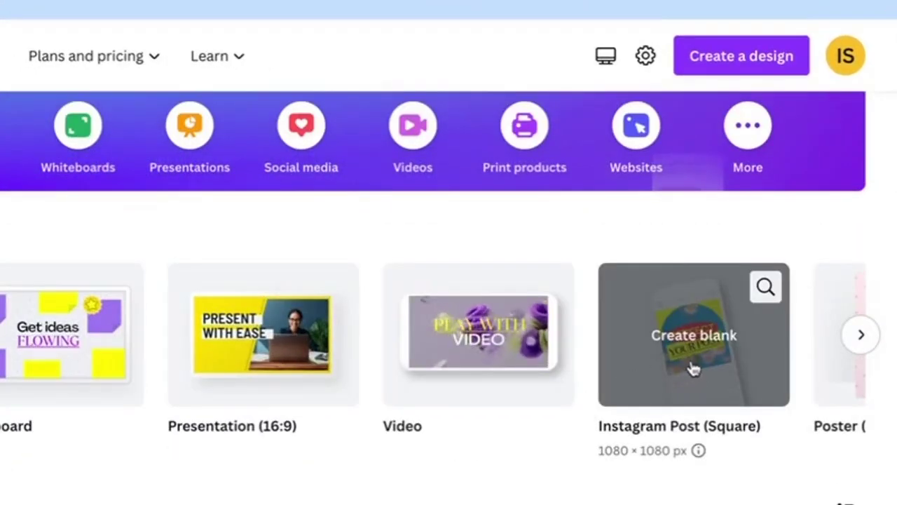
pyautogui.click(693, 365)
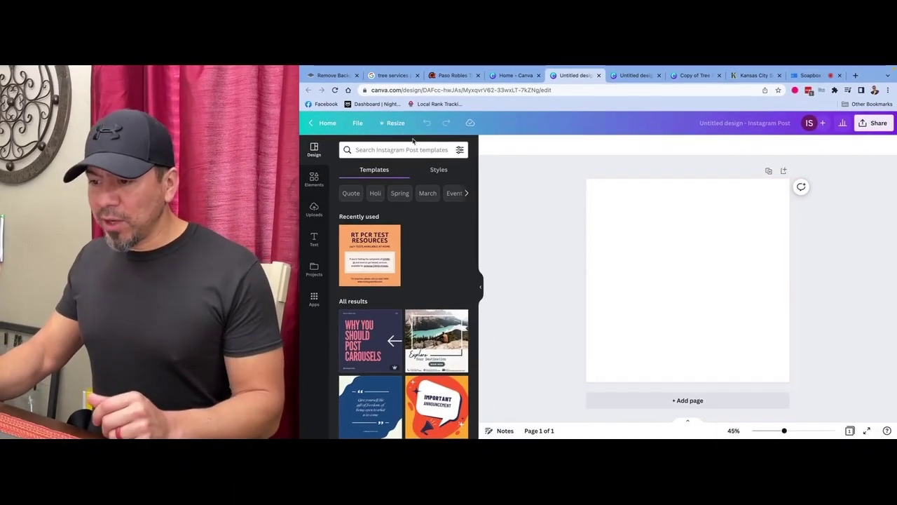
# Resize the design to a custom size of 500 × 500 px.
pyautogui.click(397, 125)
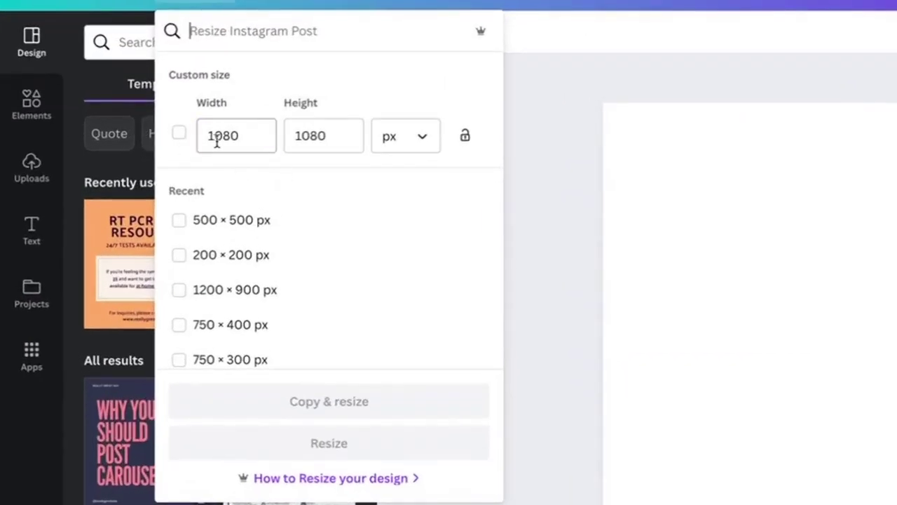
pyautogui.click(247, 138)
pyautogui.press('BackSpace')
pyautogui.press('BackSpace')
pyautogui.press('BackSpace')
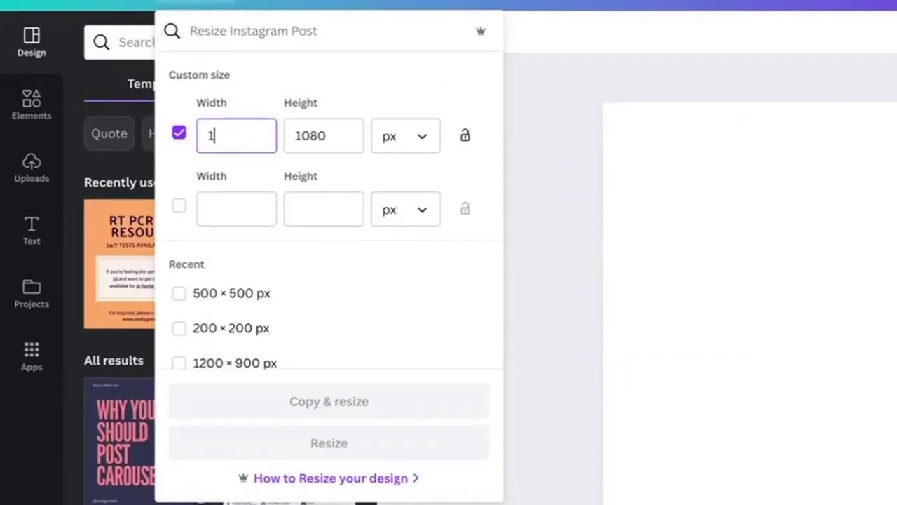
pyautogui.write('500')
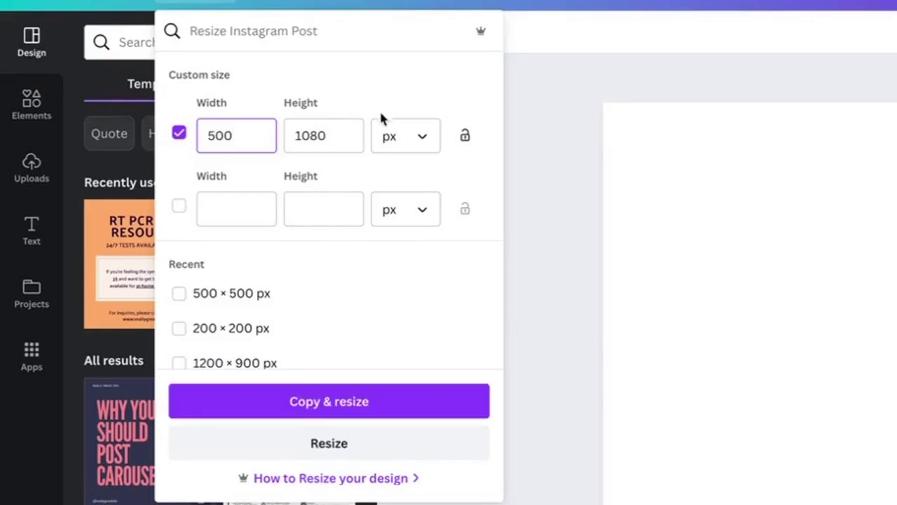
pyautogui.moveTo(344, 134); pyautogui.dragTo(297, 141)
pyautogui.write('50')
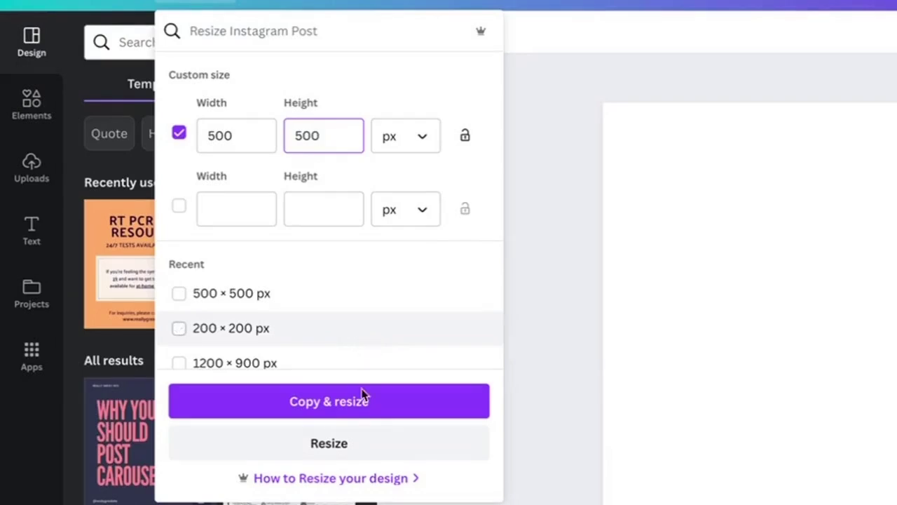
pyautogui.click(352, 453)
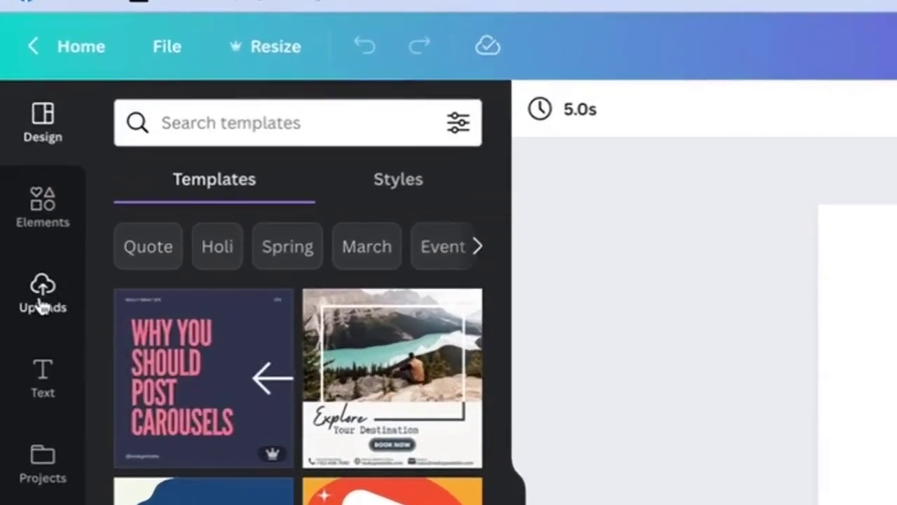
# Show Uploads and scroll the image library to the parking-lot photos.
pyautogui.click(42, 305)
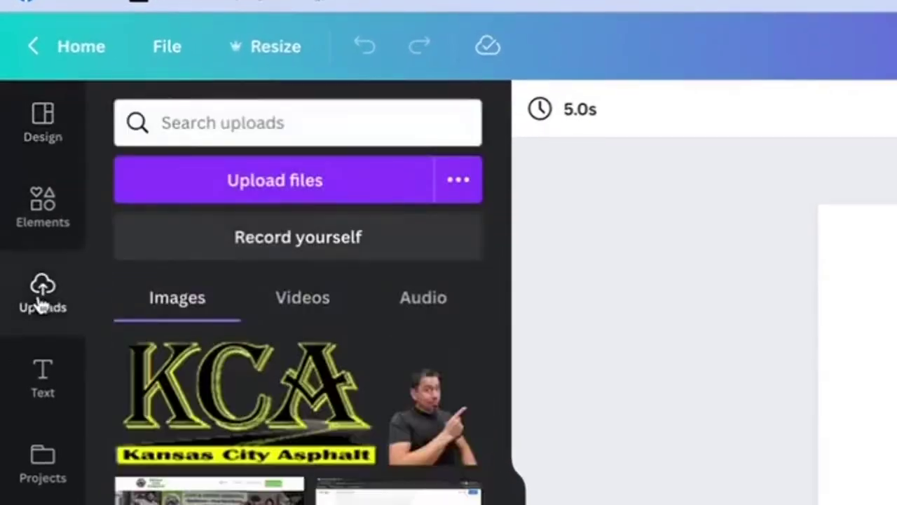
pyautogui.scroll(-10, 298, 393)
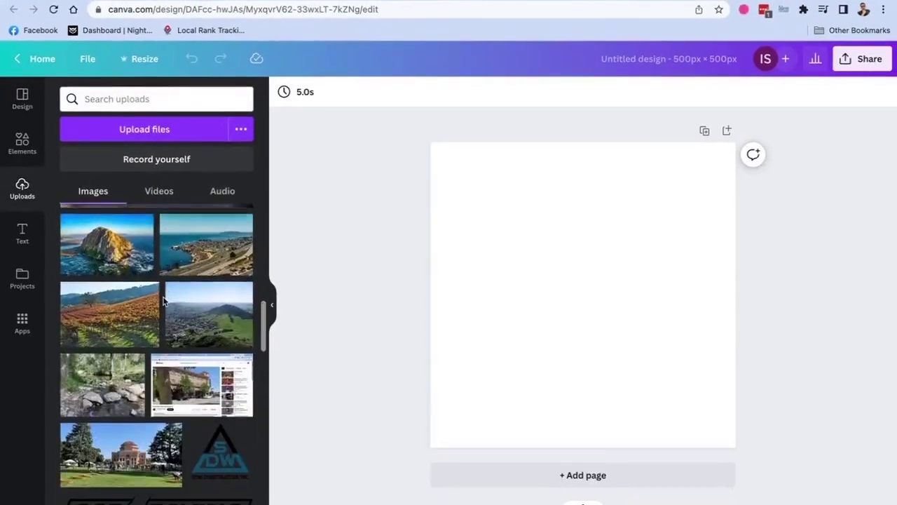
pyautogui.scroll(-15, 164, 300)
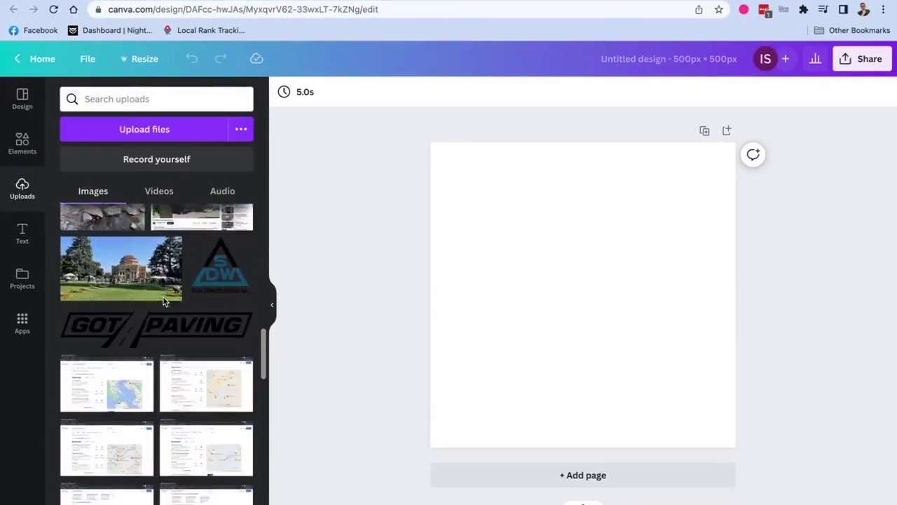
pyautogui.scroll(-15, 163, 301)
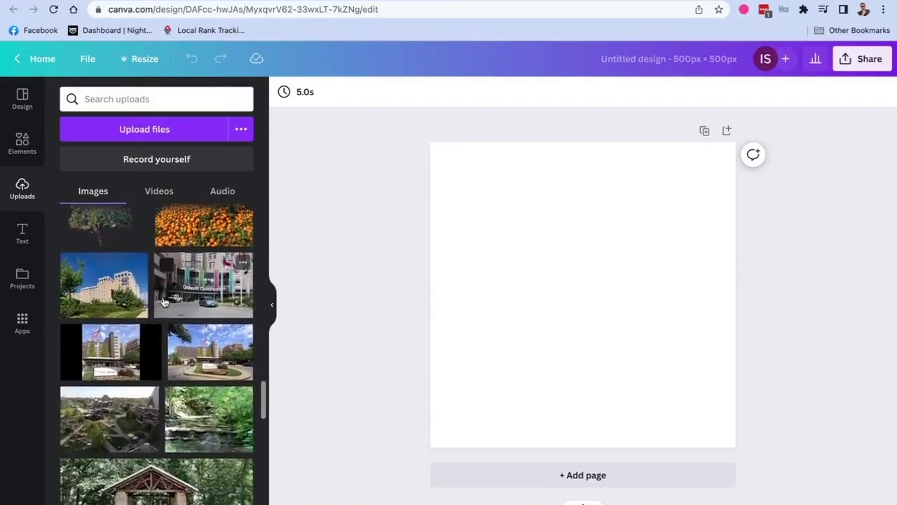
pyautogui.scroll(-5, 163, 302)
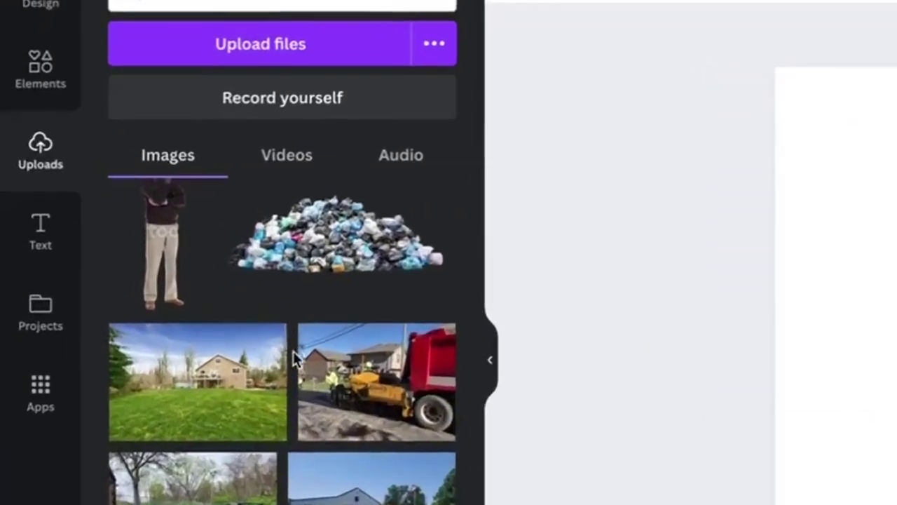
pyautogui.scroll(5, 163, 303)
pyautogui.scroll(-2, 294, 360)
pyautogui.scroll(5, 293, 372)
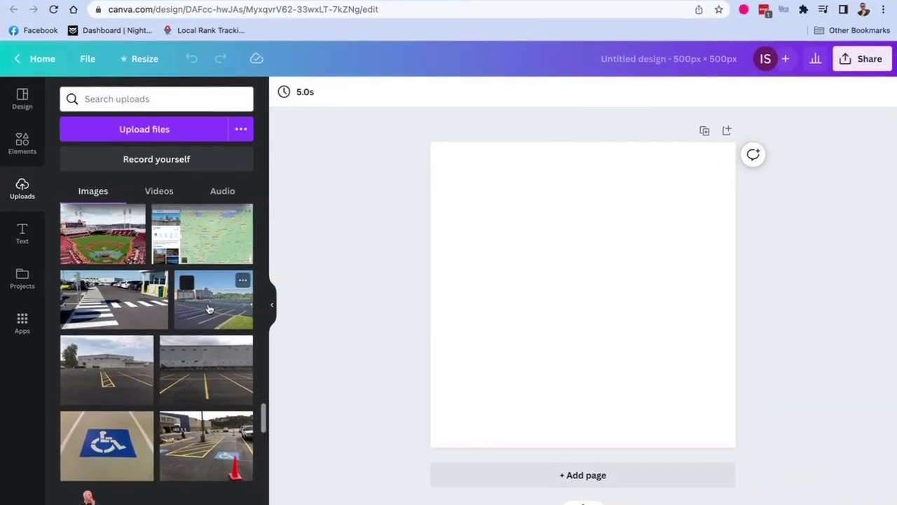
# Place the parking-lot photo and stretch it to cover the whole 500 × 500 page.
pyautogui.moveTo(208, 309); pyautogui.dragTo(554, 252)
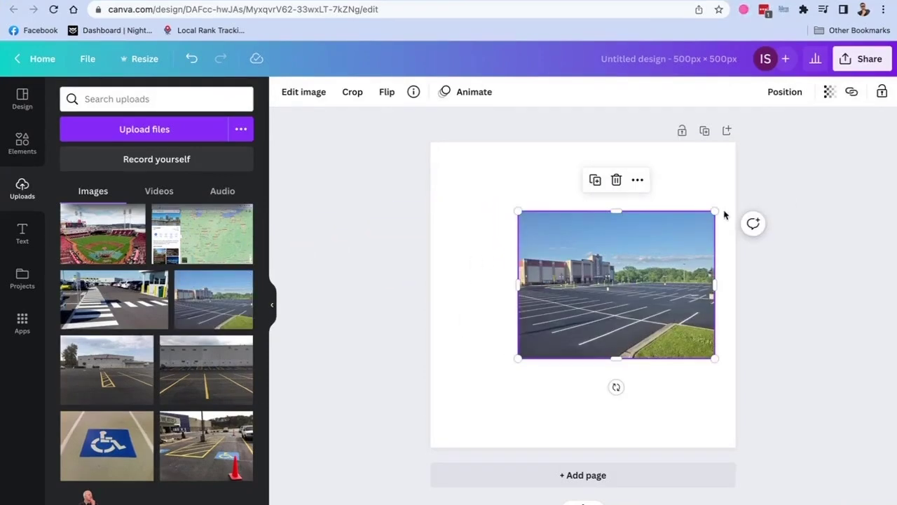
pyautogui.moveTo(714, 208); pyautogui.dragTo(803, 145)
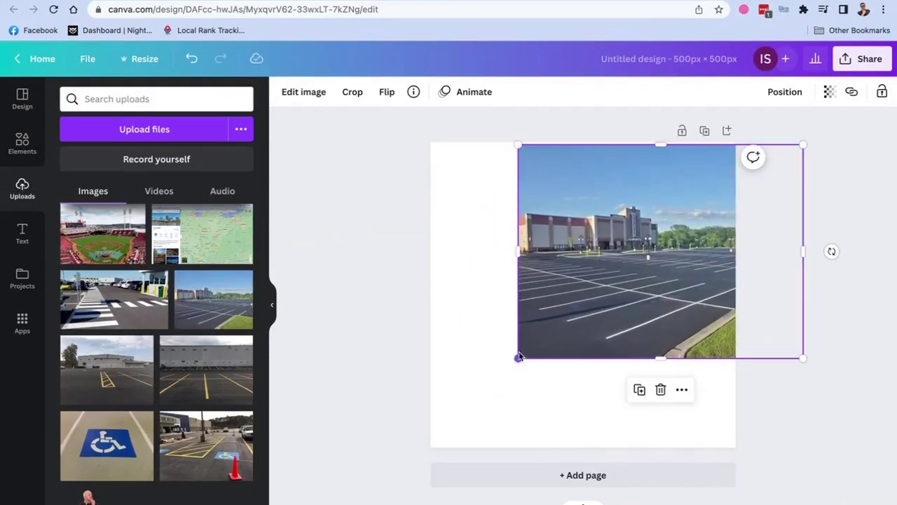
pyautogui.moveTo(518, 357); pyautogui.dragTo(401, 450)
pyautogui.click(841, 407)
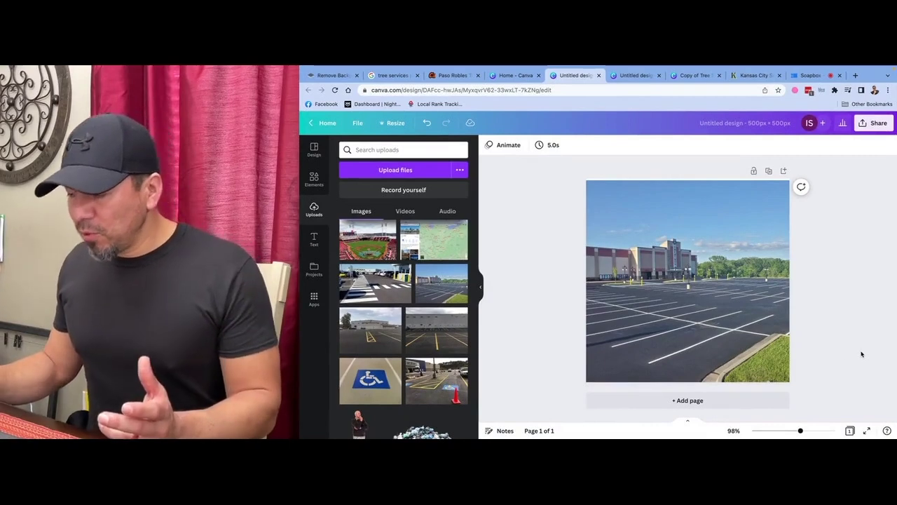
pyautogui.click(750, 328)
pyautogui.moveTo(834, 179); pyautogui.dragTo(840, 176)
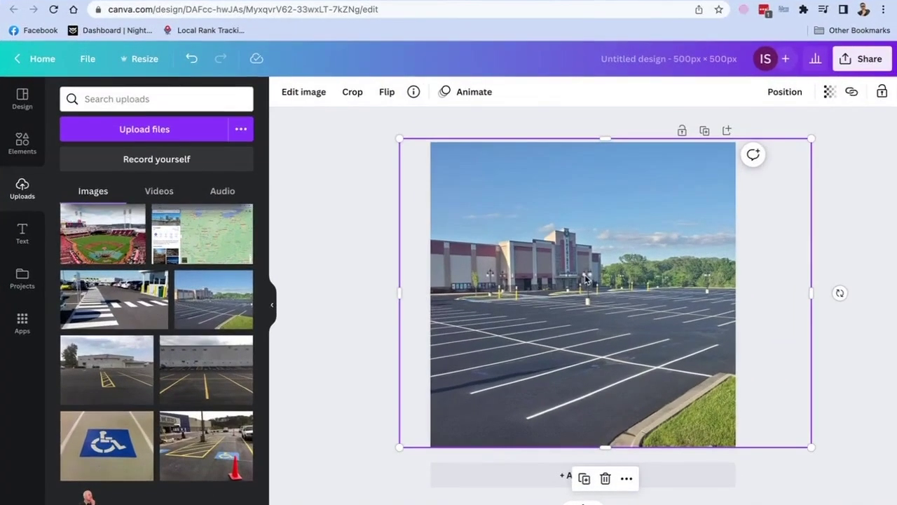
# Add the transparent KCA logo from Uploads and shrink it into the top-right corner.
pyautogui.scroll(10, 126, 222)
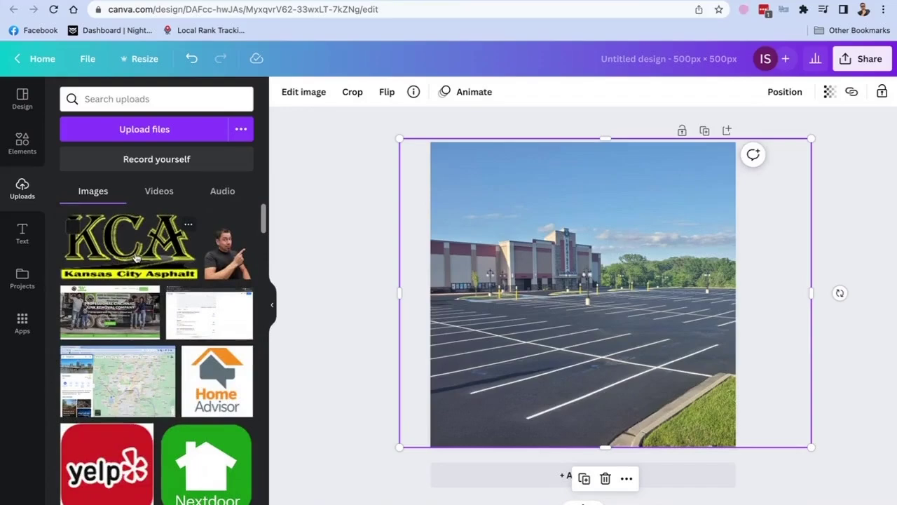
pyautogui.click(137, 258)
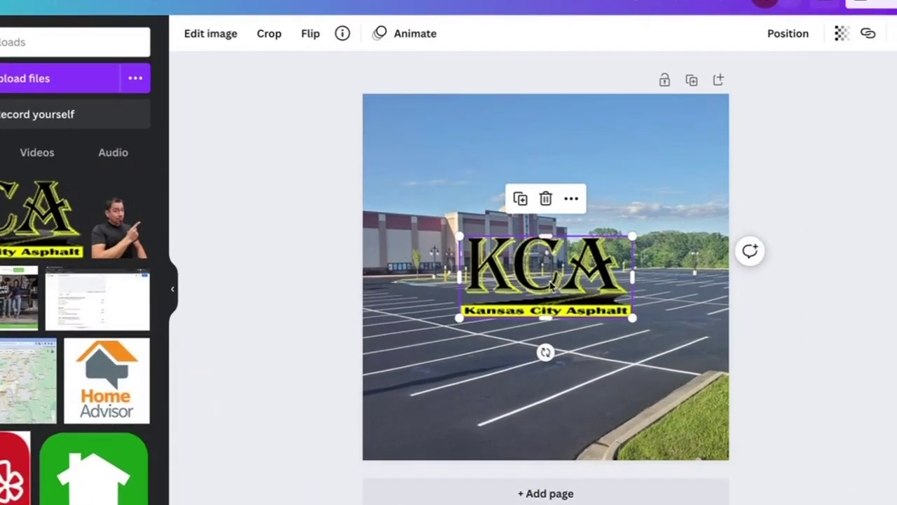
pyautogui.moveTo(551, 284); pyautogui.dragTo(636, 161)
pyautogui.moveTo(708, 110); pyautogui.dragTo(629, 141)
pyautogui.moveTo(591, 175); pyautogui.dragTo(680, 140)
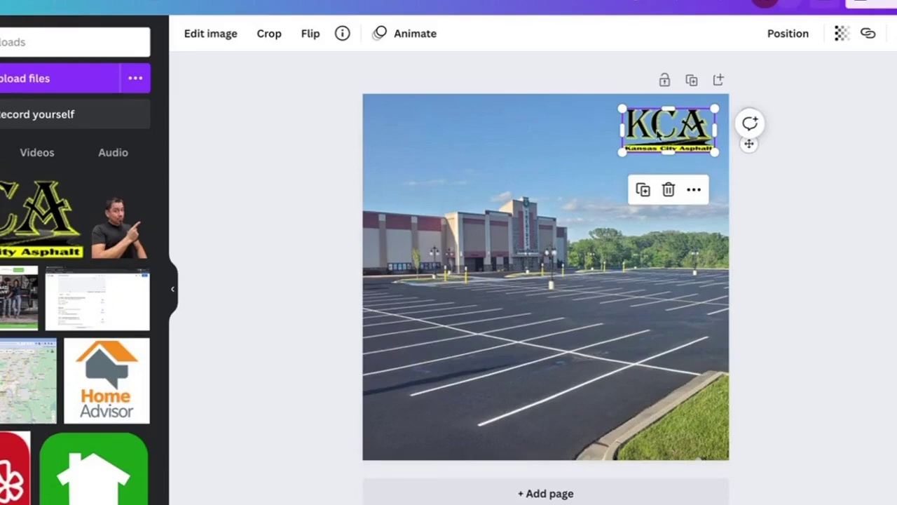
pyautogui.click(606, 293)
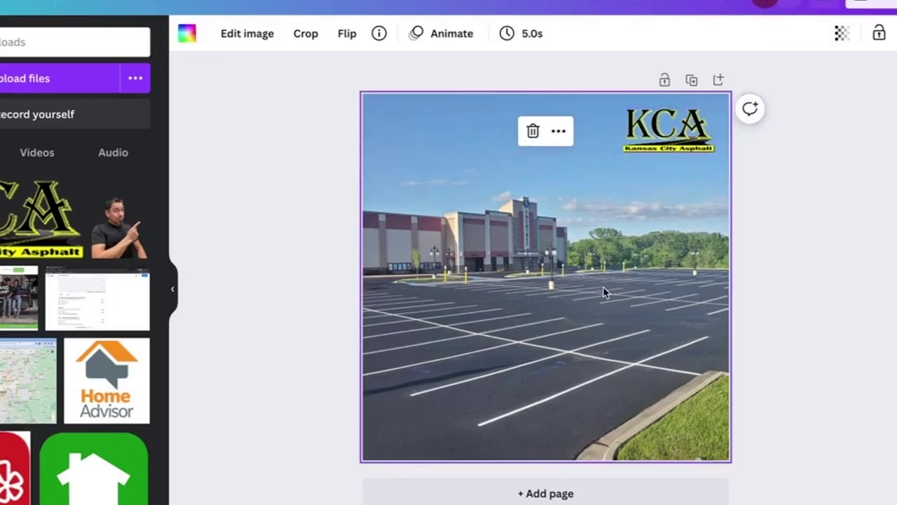
# Duplicate the page as Page 2 and delete its photo, keeping only the KCA logo.
pyautogui.click(692, 81)
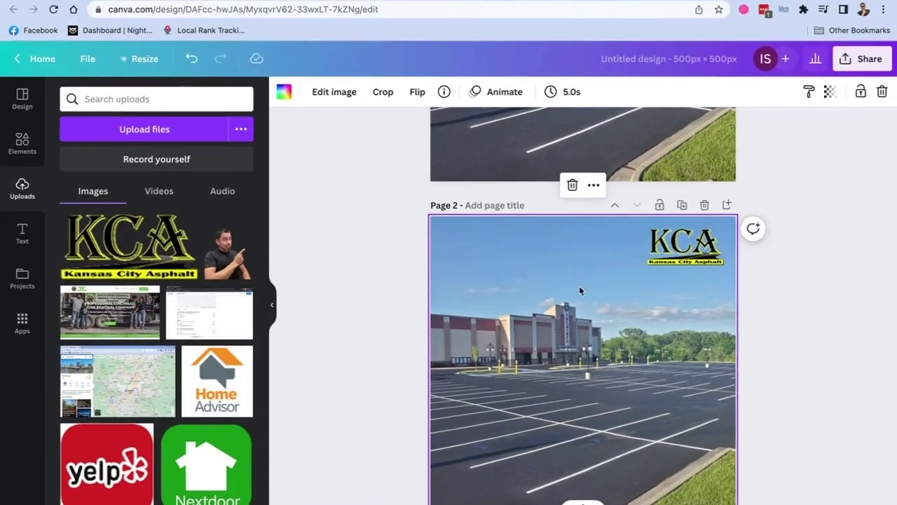
pyautogui.rightClick(541, 266)
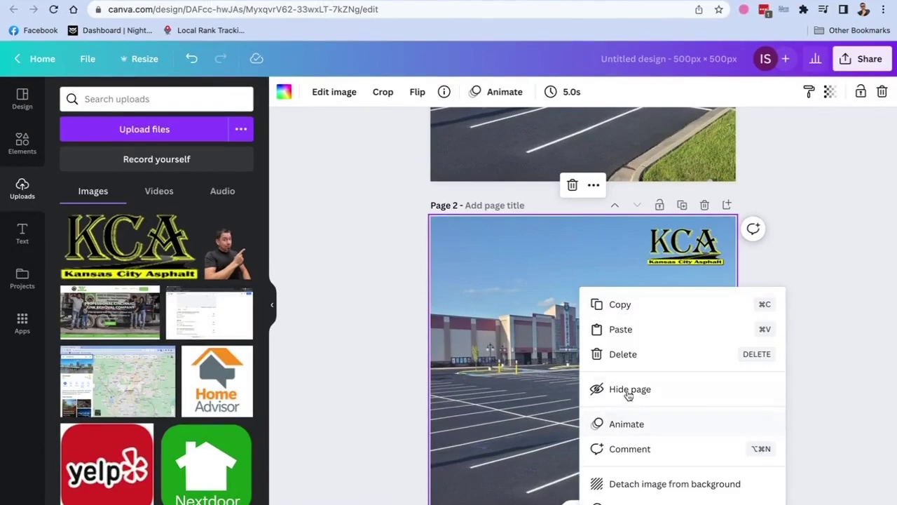
pyautogui.click(624, 356)
pyautogui.scroll(-10, 203, 301)
pyautogui.scroll(-15, 203, 301)
pyautogui.scroll(-10, 202, 301)
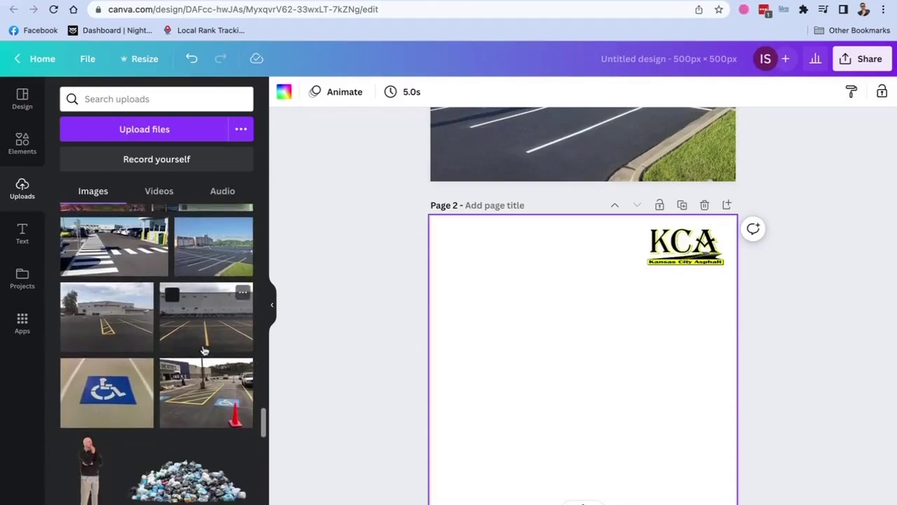
# Stretch the orange-cone parking-lot photo over Page 2, centre it, and keep the logo top-right.
pyautogui.scroll(-1, 204, 350)
pyautogui.click(207, 371)
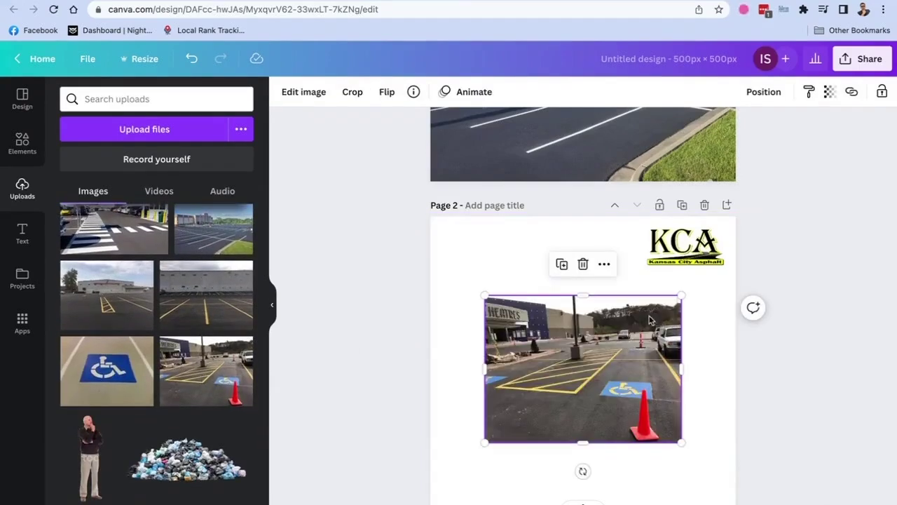
pyautogui.scroll(-1, 727, 311)
pyautogui.moveTo(681, 253); pyautogui.dragTo(760, 160)
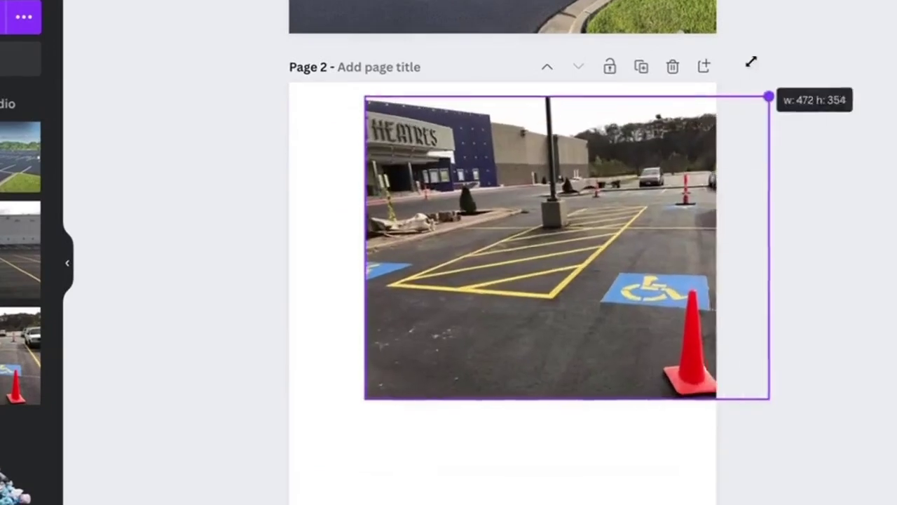
pyautogui.moveTo(751, 62); pyautogui.dragTo(768, 52)
pyautogui.moveTo(366, 401); pyautogui.dragTo(217, 504)
pyautogui.moveTo(316, 380)
pyautogui.mouseDown()
pyautogui.moveTo(371, 372)
pyautogui.moveTo(314, 377)
pyautogui.mouseUp()
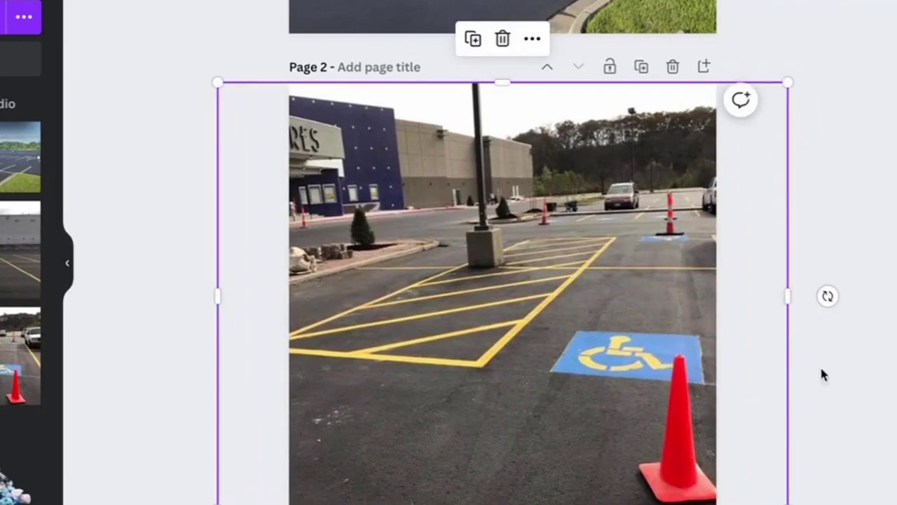
pyautogui.click(829, 375)
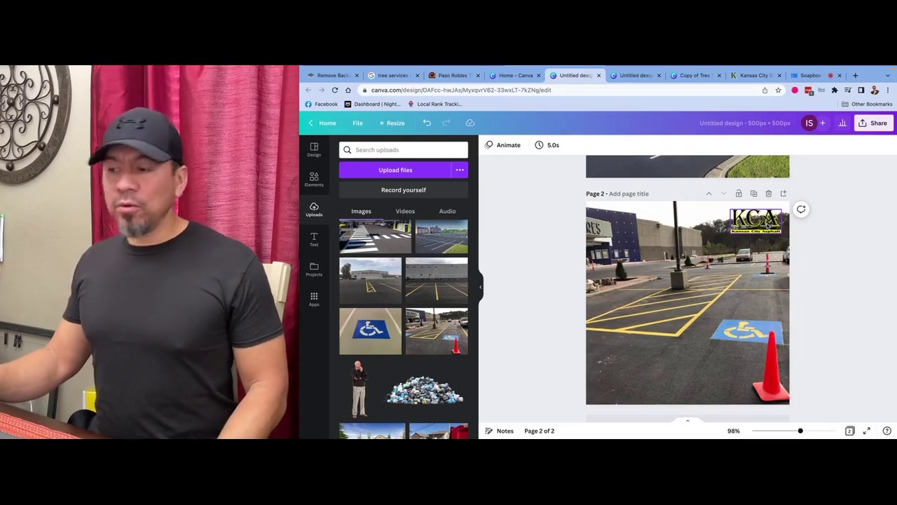
pyautogui.moveTo(755, 221)
pyautogui.mouseDown()
pyautogui.moveTo(679, 271)
pyautogui.moveTo(687, 356)
pyautogui.moveTo(750, 214)
pyautogui.moveTo(759, 223)
pyautogui.mouseUp()
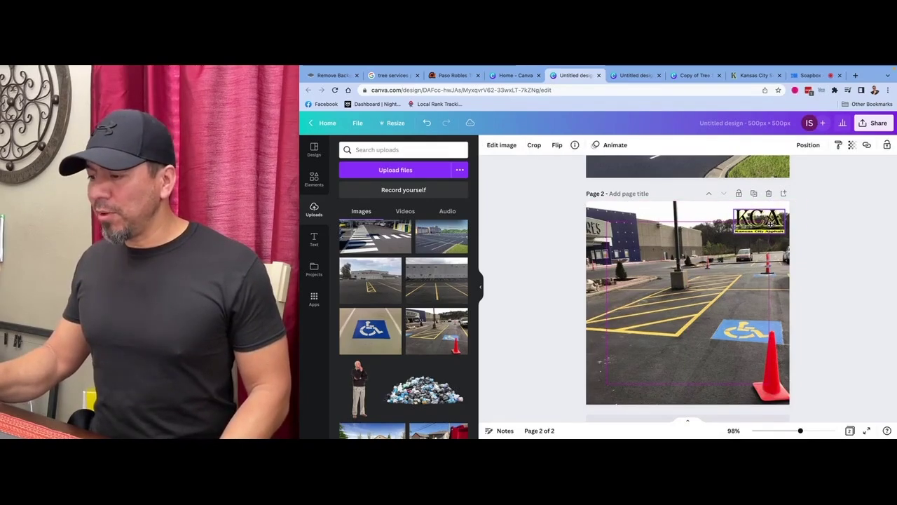
# Go to the kcasphalt.com tab and scroll the sealcoating page to its logo-marked photos.
pyautogui.click(751, 75)
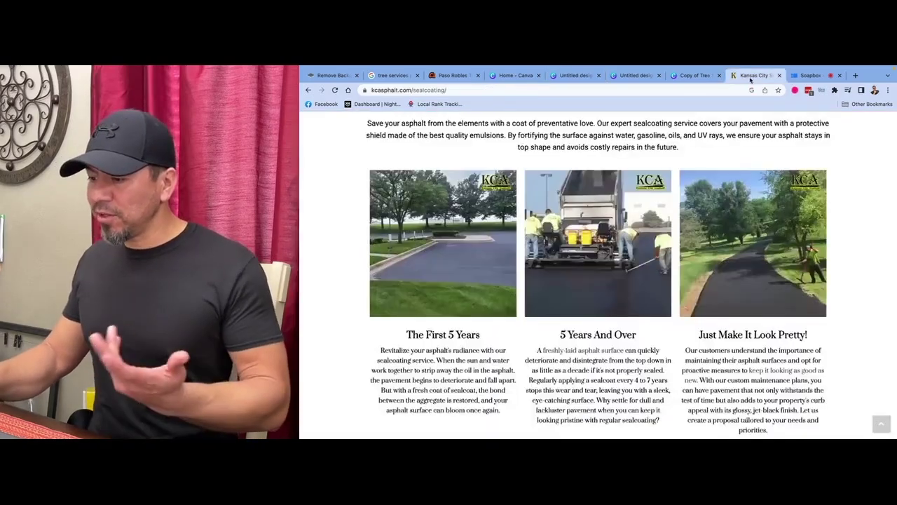
pyautogui.scroll(3, 795, 241)
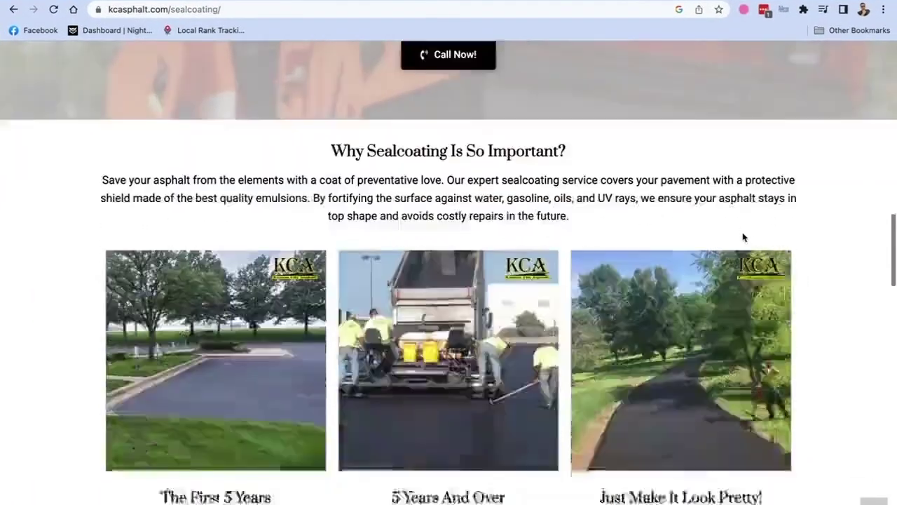
pyautogui.scroll(-2, 744, 238)
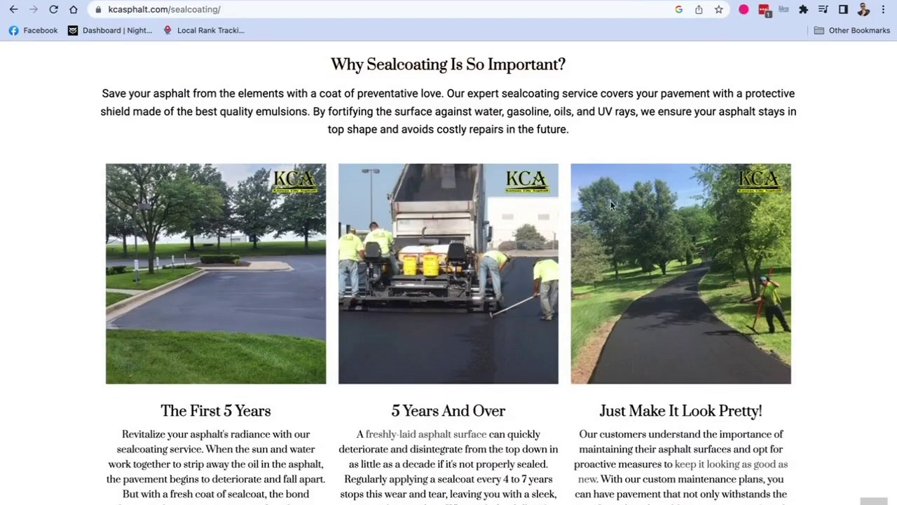
pyautogui.scroll(15, 675, 286)
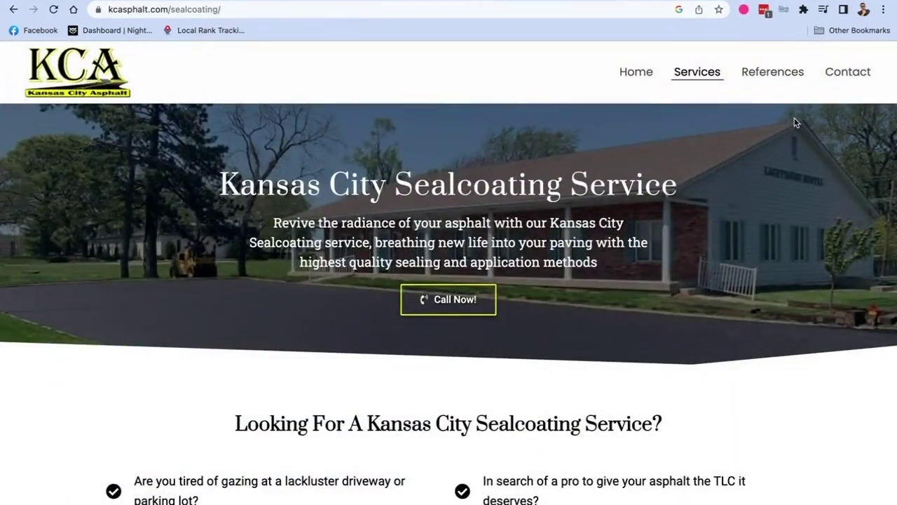
pyautogui.scroll(-15, 795, 121)
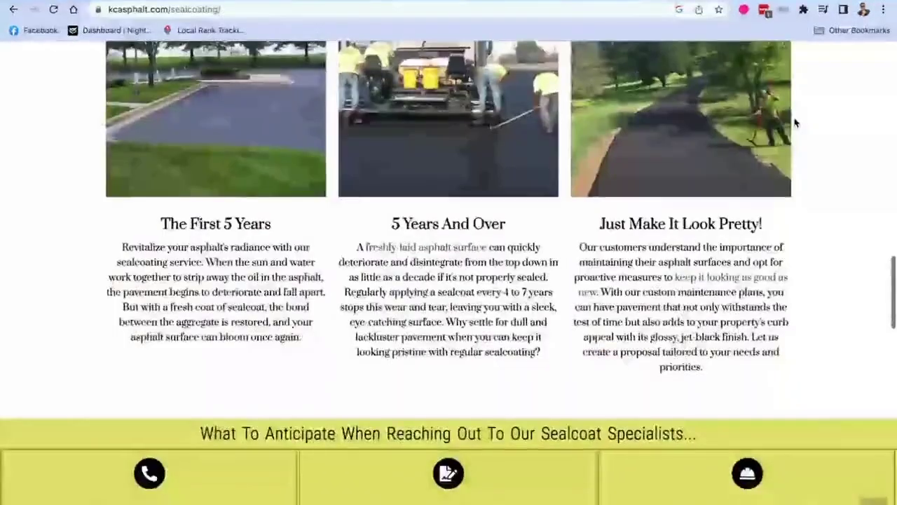